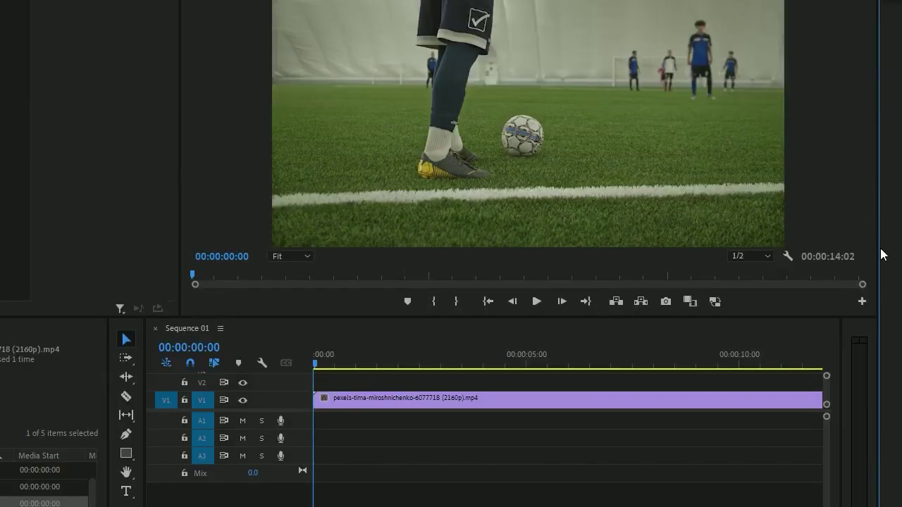
Add the Show Guides and Show Rulers controls to the Program Monitor and turn both rulers and guides on
{"action": "left_click", "coordinate": [862, 301]}
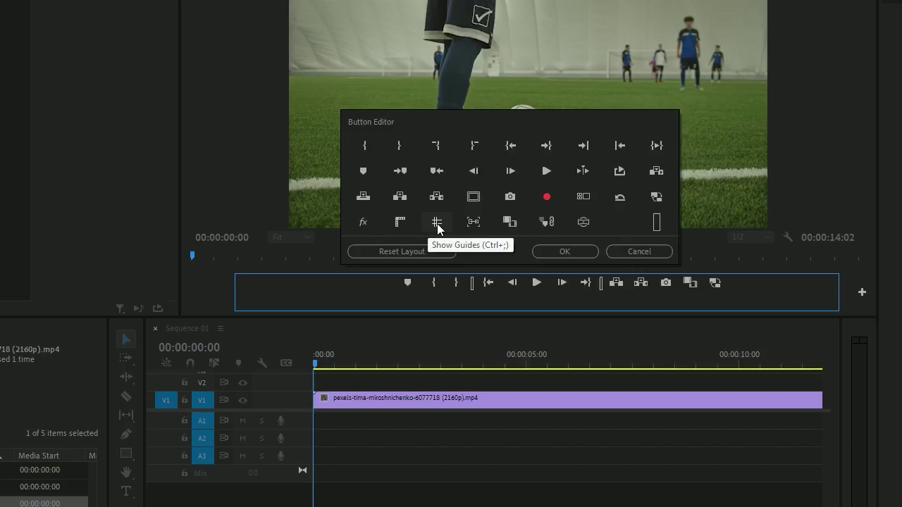
{"action": "left_click_drag", "start_coordinate": [435, 223], "coordinate": [738, 285]}
{"action": "left_click_drag", "start_coordinate": [399, 222], "coordinate": [765, 282]}
{"action": "left_click", "coordinate": [542, 251]}
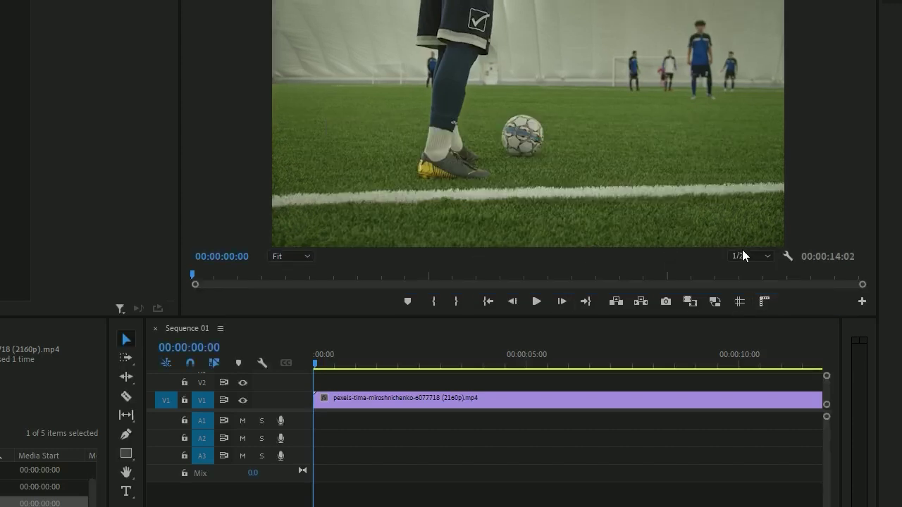
{"action": "left_click", "coordinate": [764, 301]}
{"action": "left_click", "coordinate": [740, 301]}
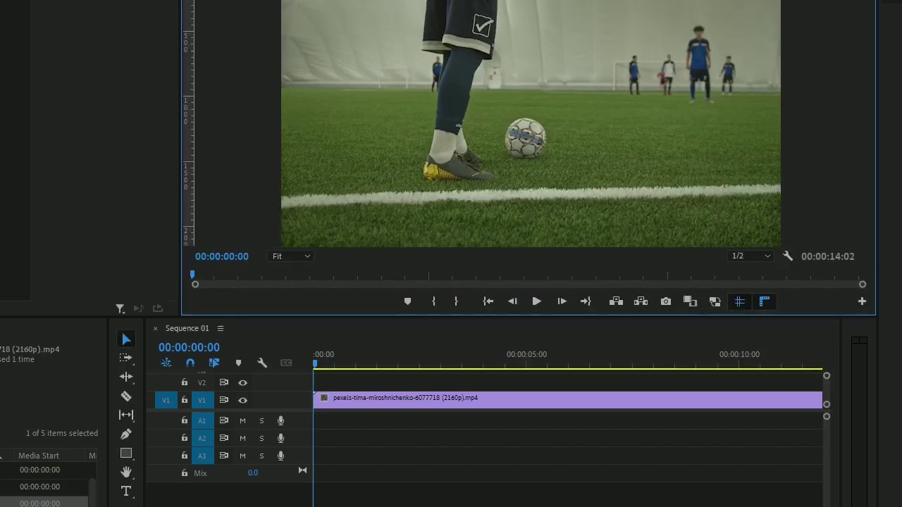
Trim the football clip on V1 to end at 00:00:02:00 and return the playhead to 00:00:00:00
{"action": "left_click", "coordinate": [379, 400]}
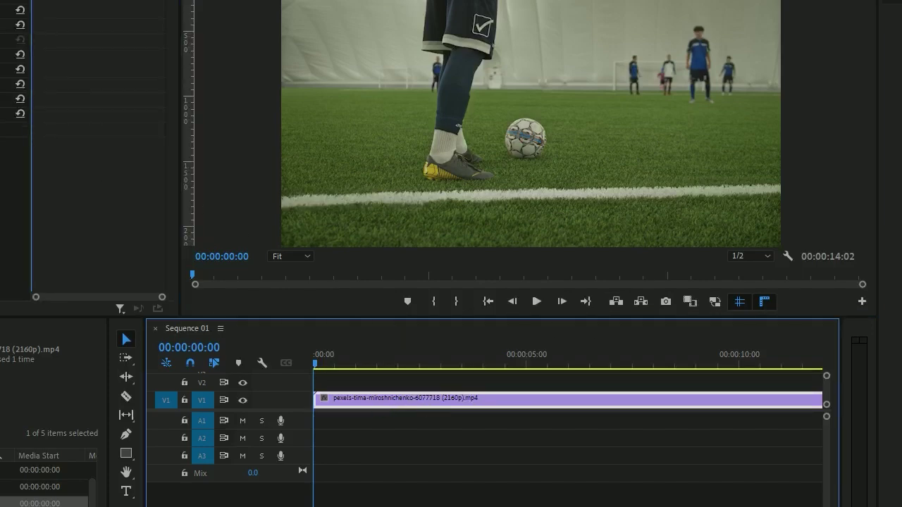
{"action": "key", "text": "shift+7"}
{"action": "key", "text": "BackSpace"}
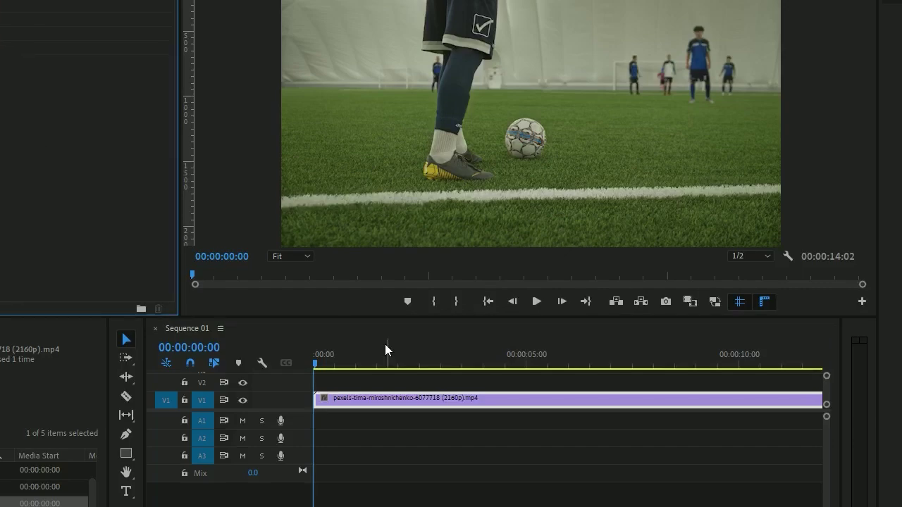
{"action": "left_click_drag", "start_coordinate": [315, 365], "coordinate": [401, 383]}
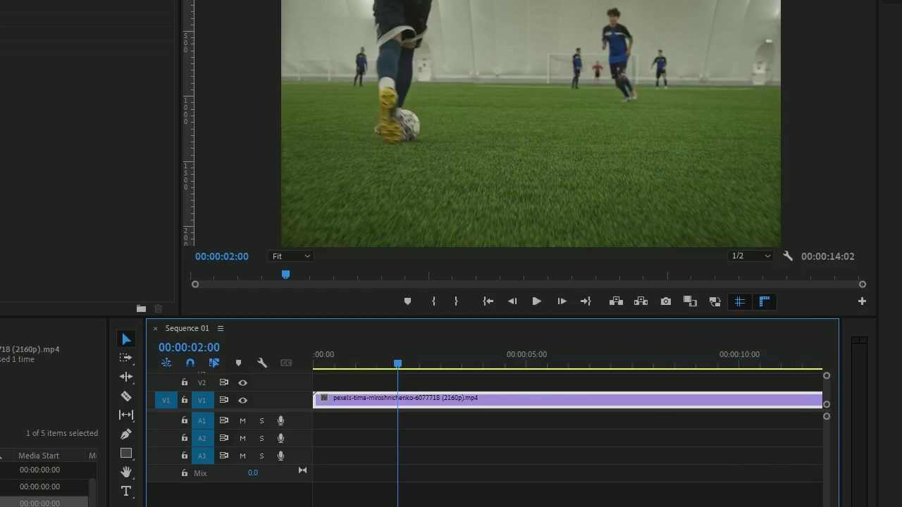
{"action": "key", "text": "minus"}
{"action": "key", "text": "minus"}
{"action": "left_click_drag", "start_coordinate": [703, 400], "coordinate": [368, 407]}
{"action": "left_click_drag", "start_coordinate": [374, 364], "coordinate": [307, 389]}
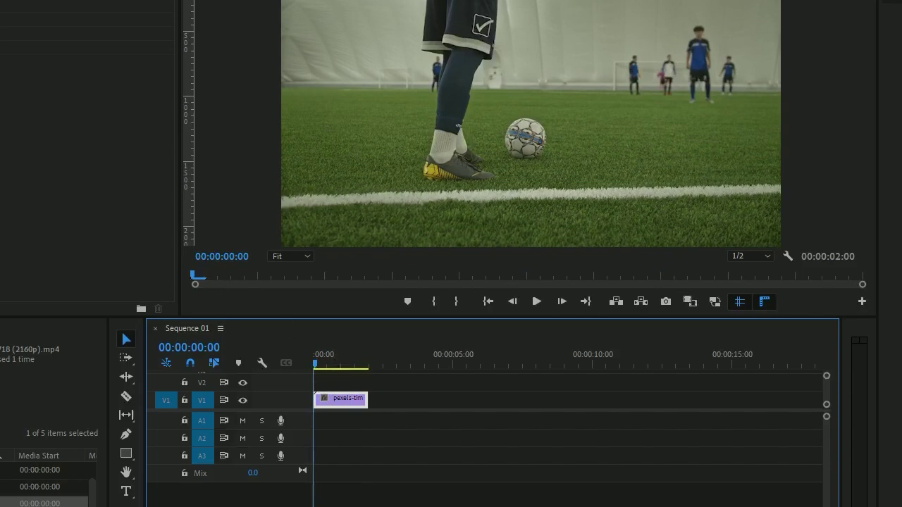
Find the Transform effect, apply it to the football clip, and enlarge the picture around the ball in the effect's settings
{"action": "key", "text": "shift+7"}
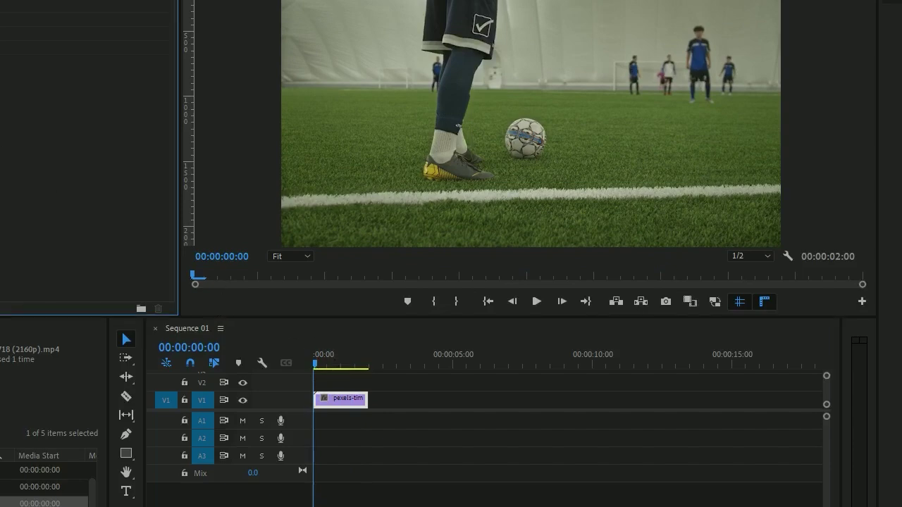
{"action": "left_click", "coordinate": [58, 1]}
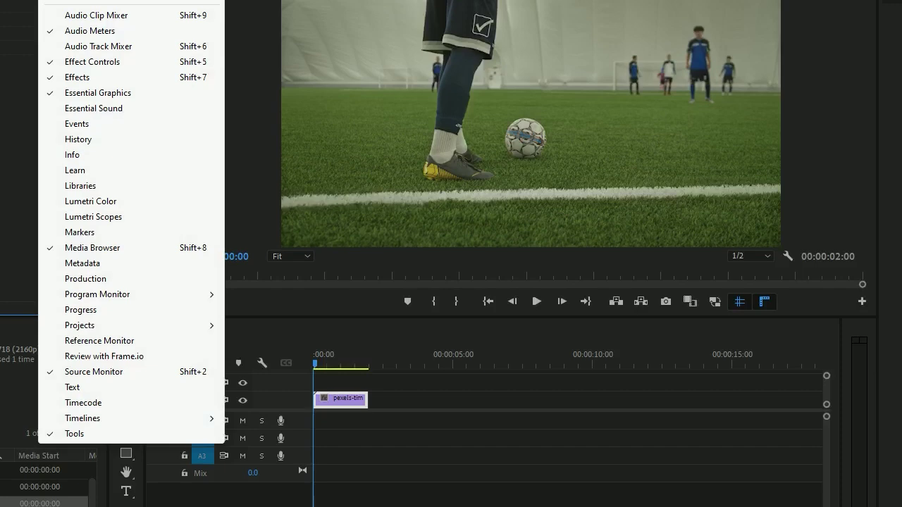
{"action": "left_click", "coordinate": [88, 77]}
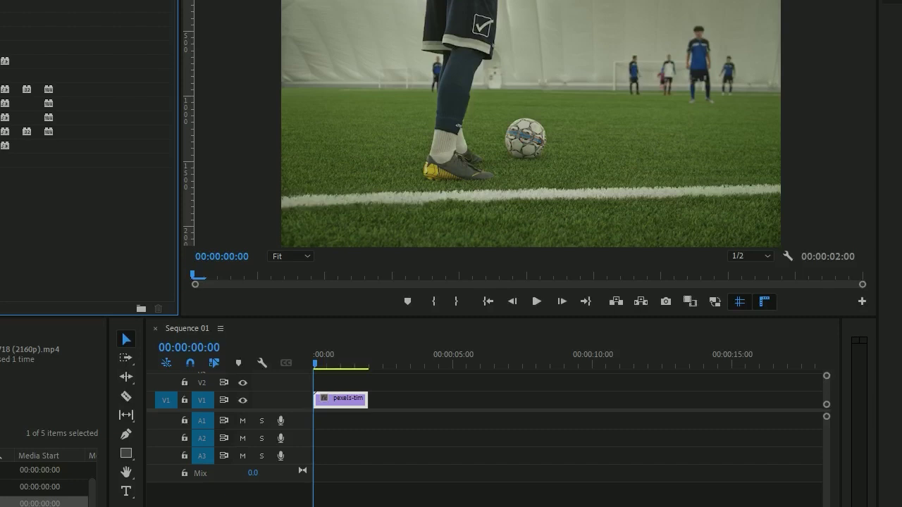
{"action": "left_click", "coordinate": [14, 62]}
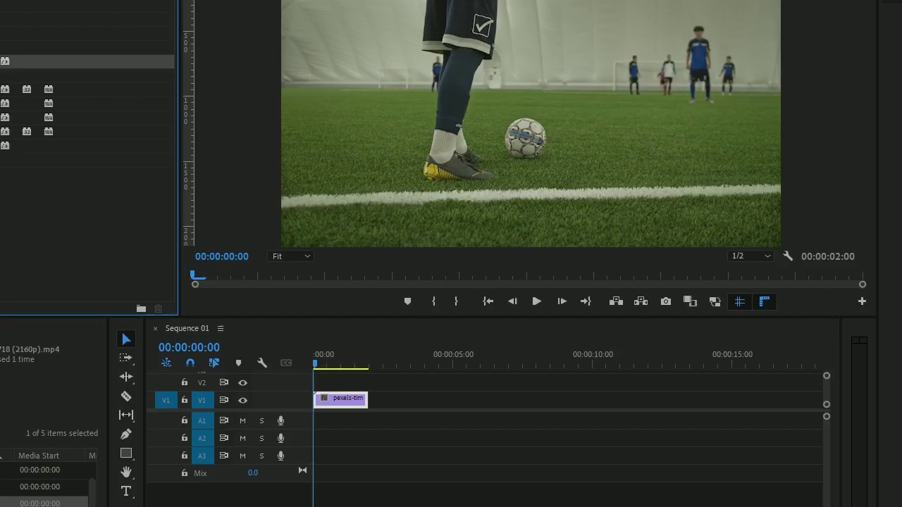
{"action": "left_click_drag", "start_coordinate": [251, 277], "coordinate": [347, 400]}
{"action": "key", "text": "shift+5"}
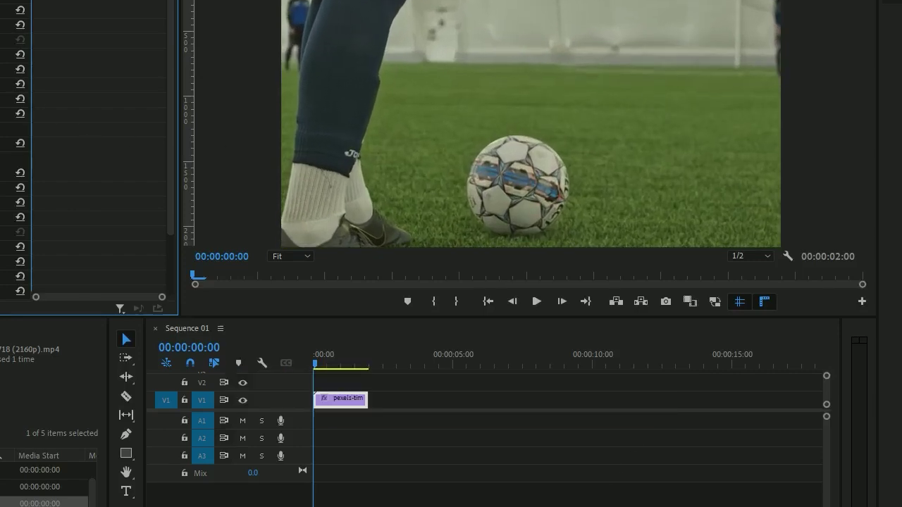
Place a horizontal and a vertical guide over the ball and raise the enlarged picture within the frame
{"action": "left_click_drag", "start_coordinate": [531, 0], "coordinate": [535, 184]}
{"action": "left_click_drag", "start_coordinate": [195, 152], "coordinate": [518, 180]}
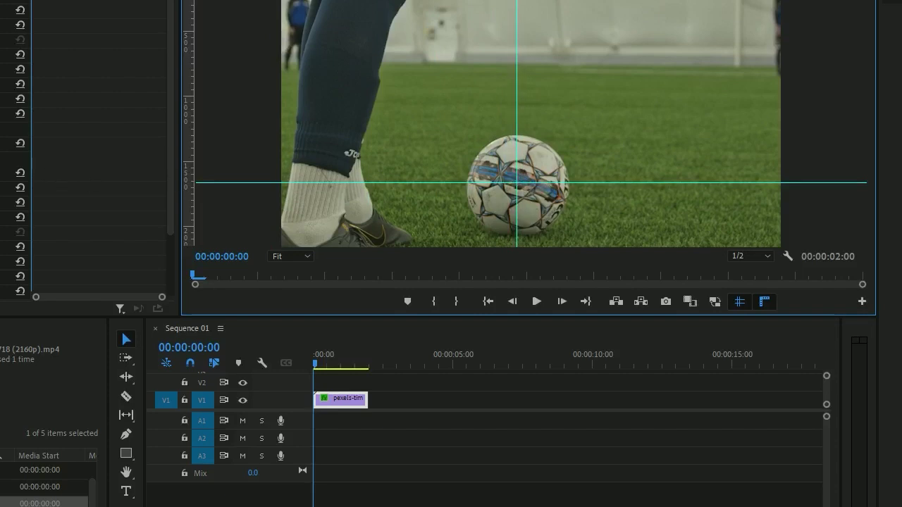
{"action": "left_click", "coordinate": [5, 159]}
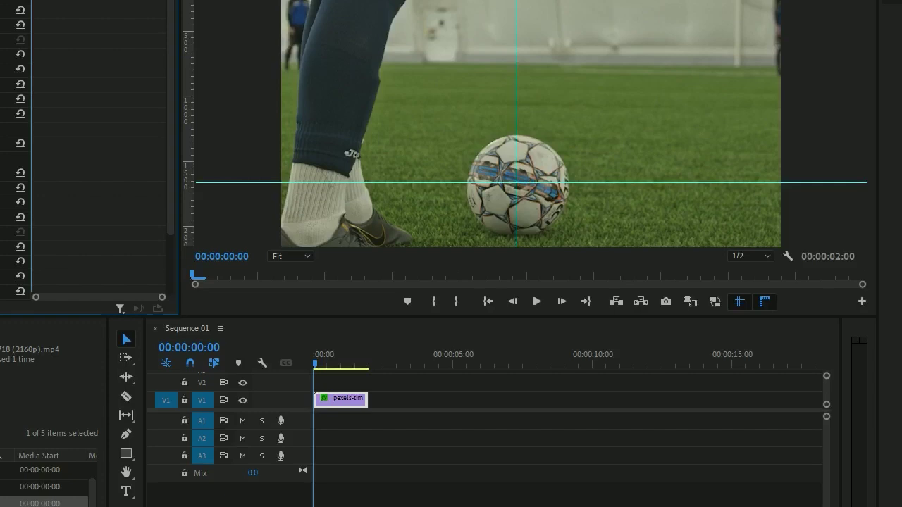
{"action": "left_click_drag", "start_coordinate": [6, 173], "coordinate": [74, 173]}
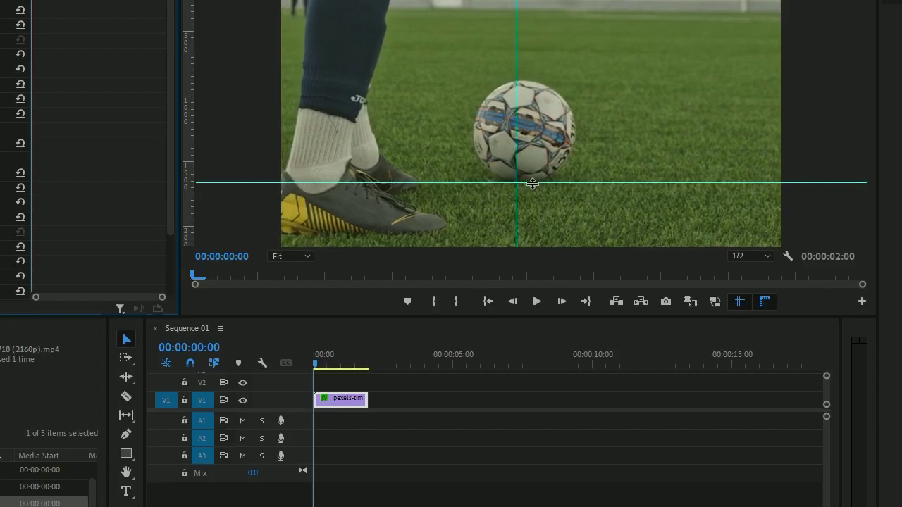
Realign both guides to cross at the ball's centre and start keyframing the Transform position at 00:00:00:00
{"action": "left_click_drag", "start_coordinate": [533, 183], "coordinate": [523, 134]}
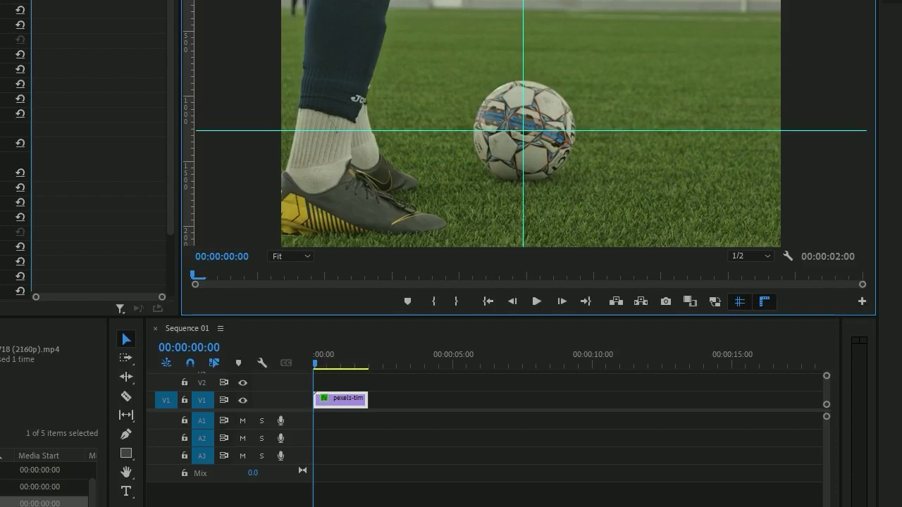
{"action": "left_click", "coordinate": [0, 188]}
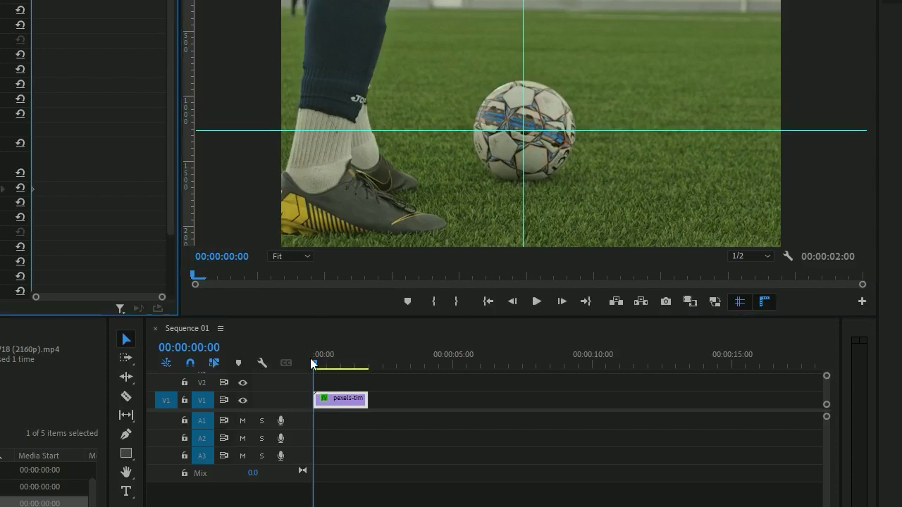
{"action": "key", "text": "space"}
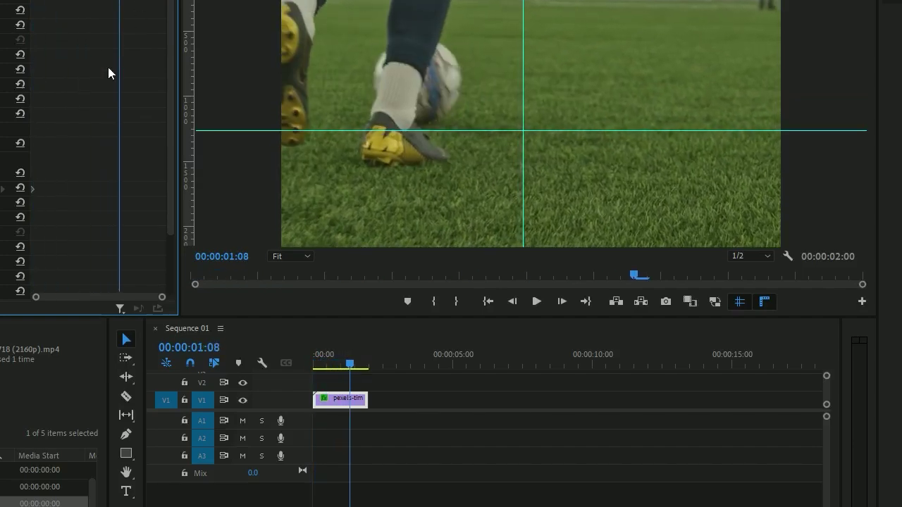
{"action": "left_click_drag", "start_coordinate": [0, 188], "coordinate": [11, 189]}
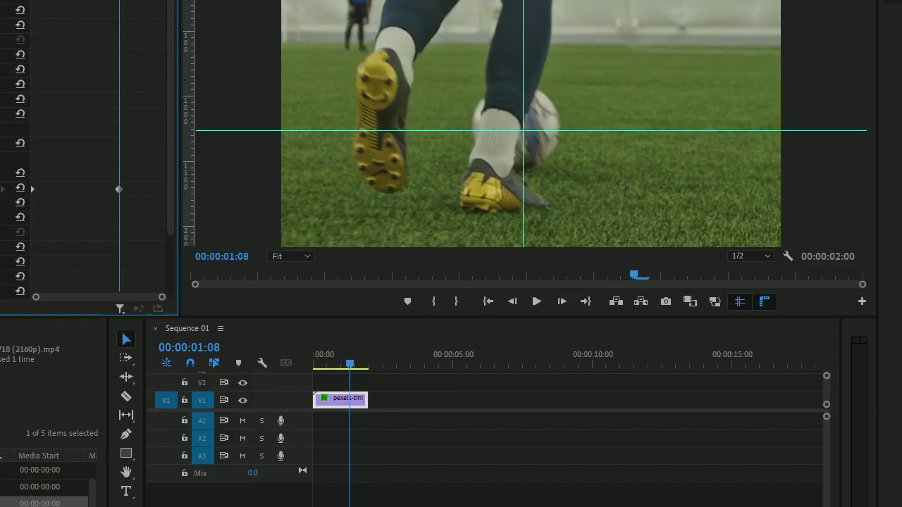
{"action": "left_click_drag", "start_coordinate": [120, 1], "coordinate": [32, 2]}
{"action": "key", "text": "Delete"}
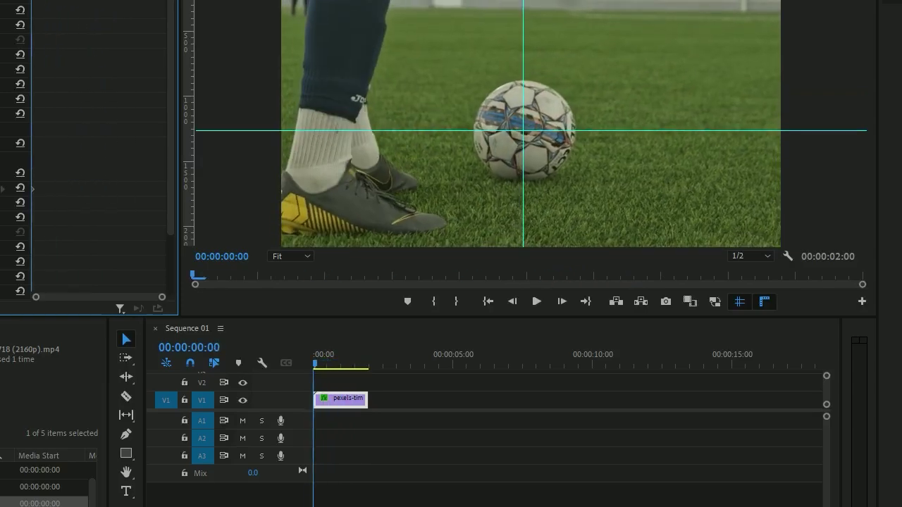
Add a position keyframe at 00:00:00:21, shifting the picture so the ball lines up with the crossed guides
{"action": "key", "text": "space"}
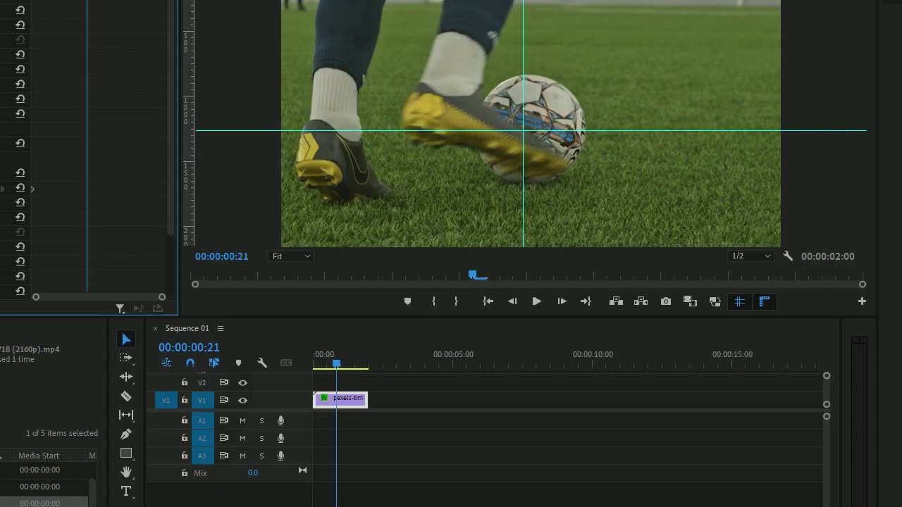
{"action": "left_click_drag", "start_coordinate": [0, 189], "coordinate": [2, 188]}
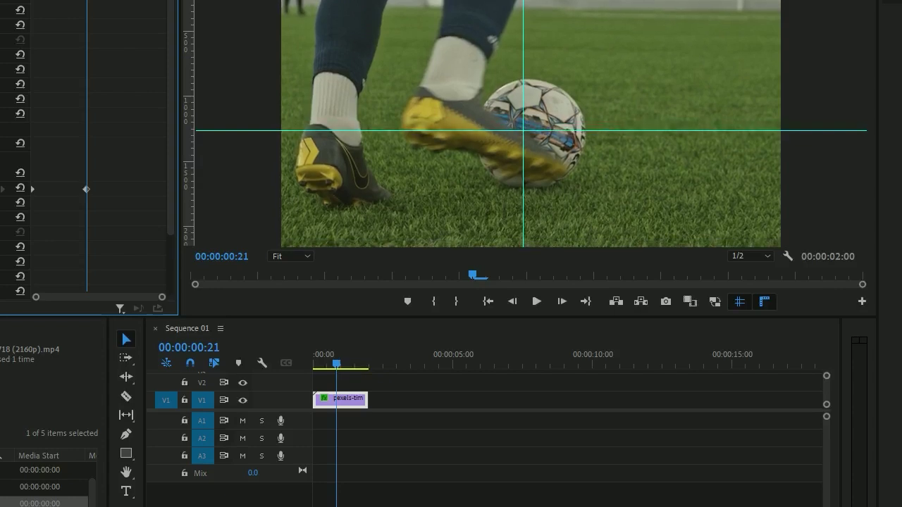
{"action": "key", "text": "shift+Left"}
{"action": "key", "text": "shift+Left"}
{"action": "key", "text": "shift+Left"}
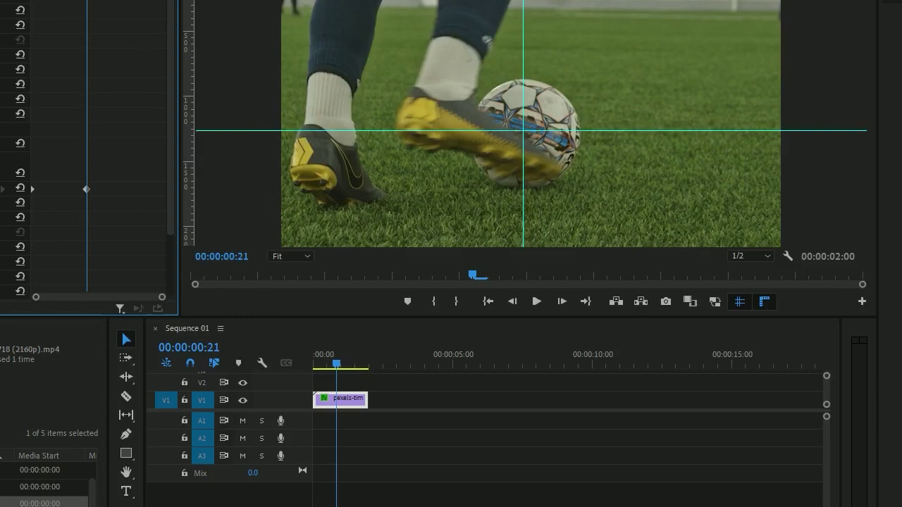
Add a position keyframe at 00:00:01:11, moving the picture down and across until the ball sits at the guide crossing
{"action": "left_click_drag", "start_coordinate": [87, 0], "coordinate": [127, 0]}
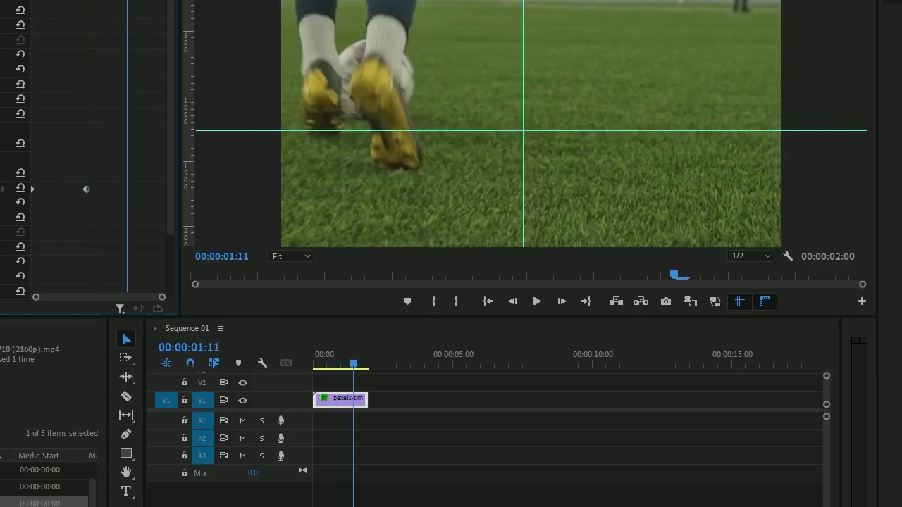
{"action": "left_click_drag", "start_coordinate": [0, 188], "coordinate": [3, 188]}
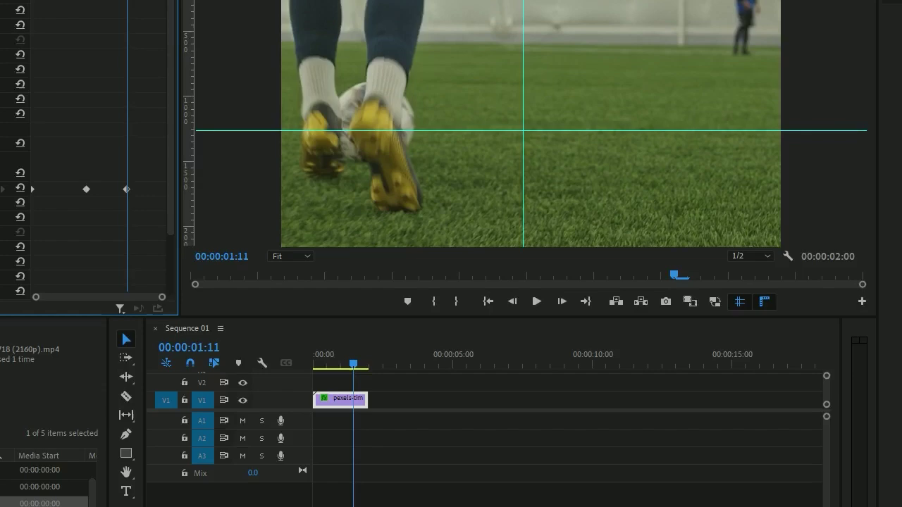
{"action": "key", "text": "shift+Right"}
{"action": "key", "text": "shift+Right"}
{"action": "key", "text": "shift+Right"}
{"action": "key", "text": "shift+Right"}
{"action": "key", "text": "shift+Right"}
{"action": "key", "text": "shift+Right"}
{"action": "key", "text": "shift+Right"}
{"action": "key", "text": "shift+Right"}
{"action": "key", "text": "shift+Right"}
{"action": "key", "text": "shift+Right"}
{"action": "key", "text": "shift+Right"}
{"action": "key", "text": "shift+Right"}
{"action": "key", "text": "shift+Right"}
{"action": "key", "text": "shift+Right"}
{"action": "key", "text": "shift+Right"}
{"action": "key", "text": "shift+Right"}
{"action": "key", "text": "shift+Right"}
{"action": "key", "text": "shift+Right"}
{"action": "key", "text": "shift+Right"}
{"action": "key", "text": "shift+Right"}
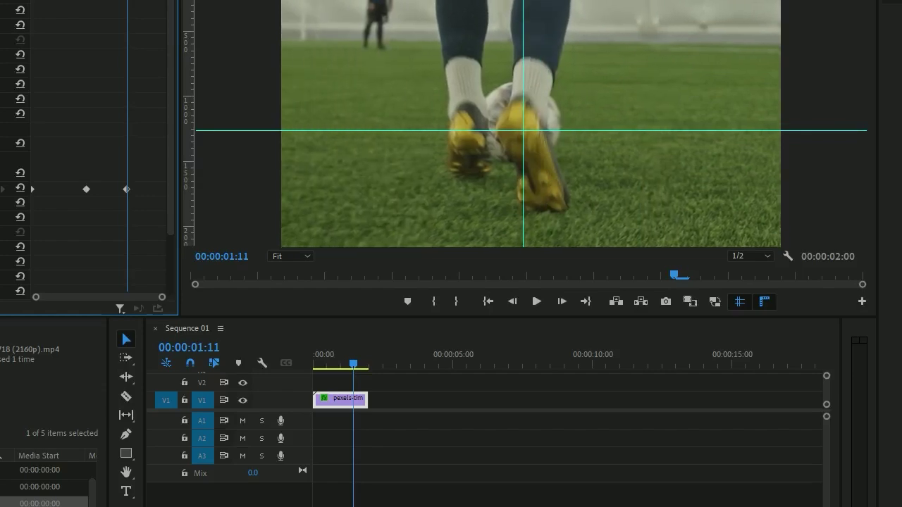
Review the alignment at the 00:00:00:21 keyframe and add a position keyframe centring the ball on the guides at 00:00:01:18
{"action": "key", "text": "j"}
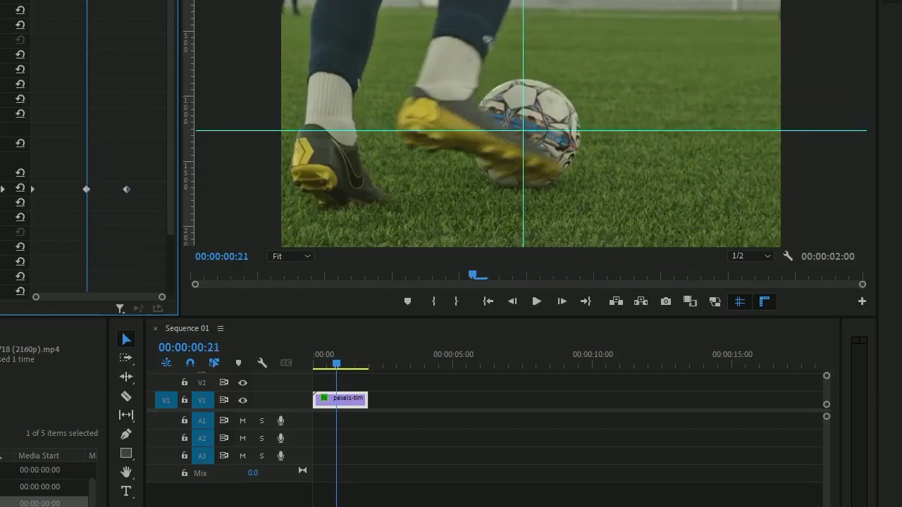
{"action": "left_click_drag", "start_coordinate": [39, 1], "coordinate": [146, 3]}
{"action": "left_click_drag", "start_coordinate": [0, 189], "coordinate": [15, 189]}
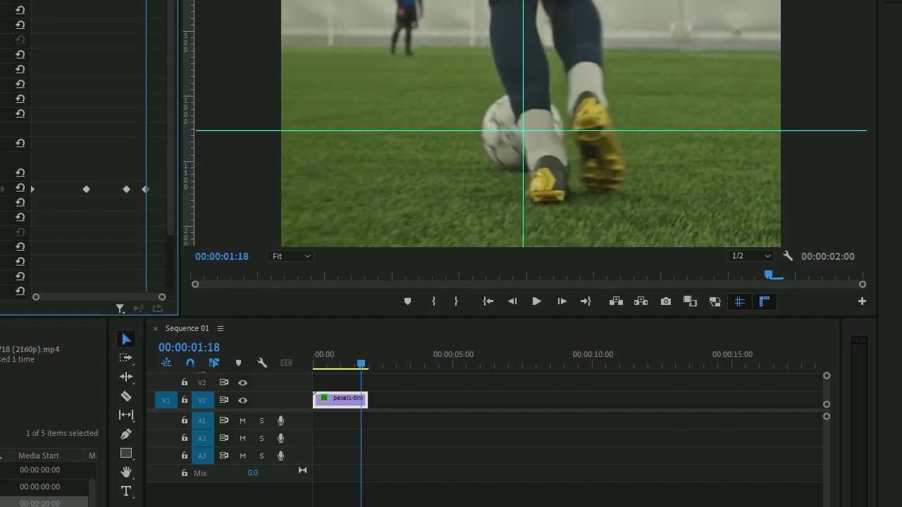
Add a position keyframe at 00:00:01:24 that brings the ball back to the guide crossing, and return the playhead to the start
{"action": "mouse_move", "coordinate": [146, 1]}
{"action": "left_mouse_down"}
{"action": "mouse_move", "coordinate": [81, 1]}
{"action": "mouse_move", "coordinate": [147, 1]}
{"action": "left_mouse_up"}
{"action": "left_click", "coordinate": [153, 2]}
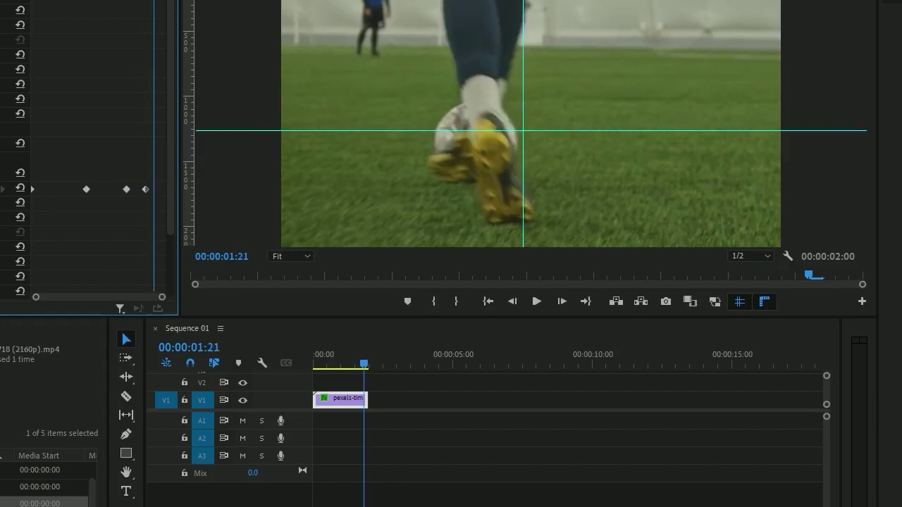
{"action": "left_click", "coordinate": [163, 2]}
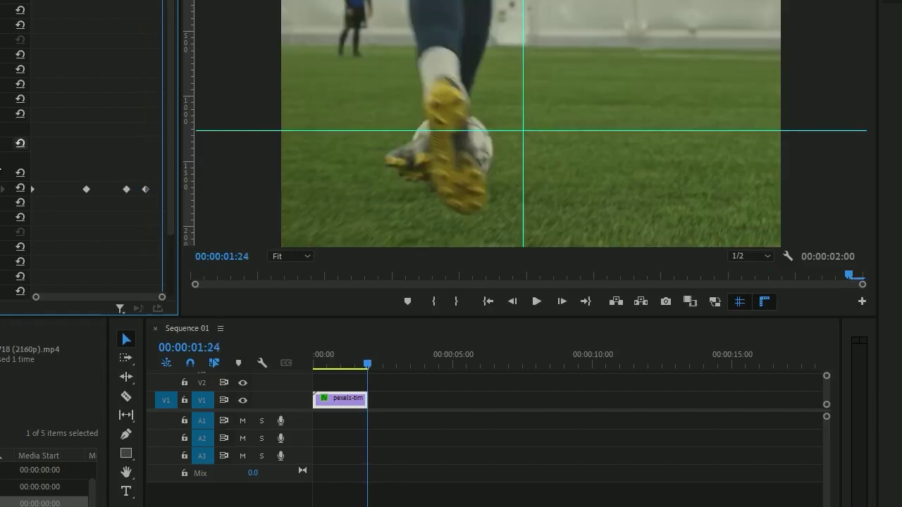
{"action": "left_click_drag", "start_coordinate": [2, 189], "coordinate": [2, 188]}
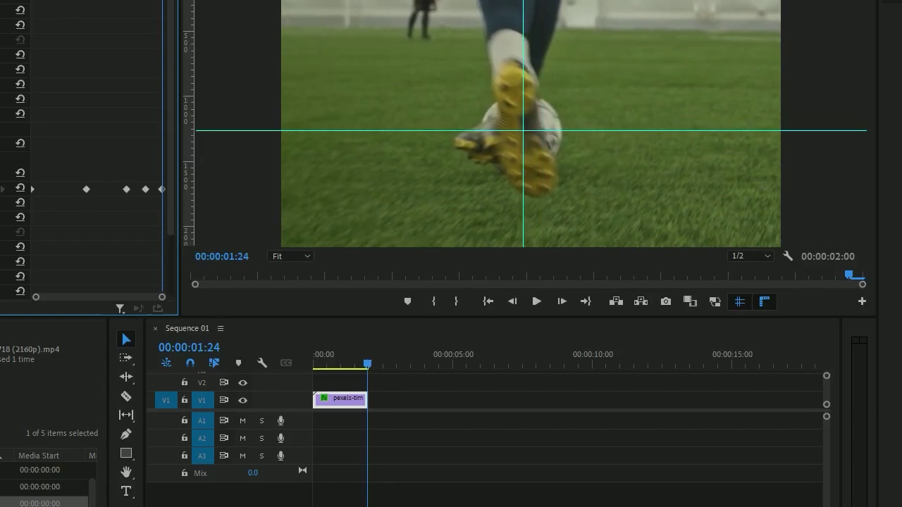
{"action": "left_click_drag", "start_coordinate": [366, 367], "coordinate": [308, 367]}
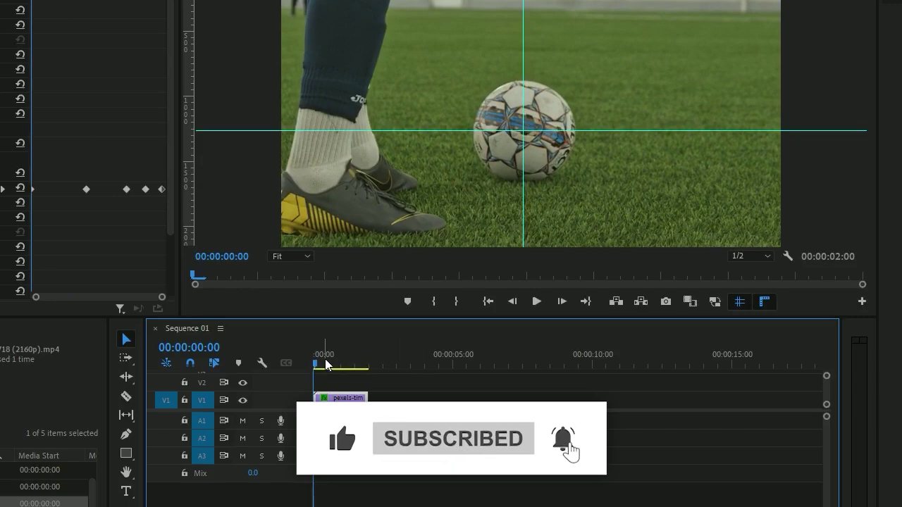